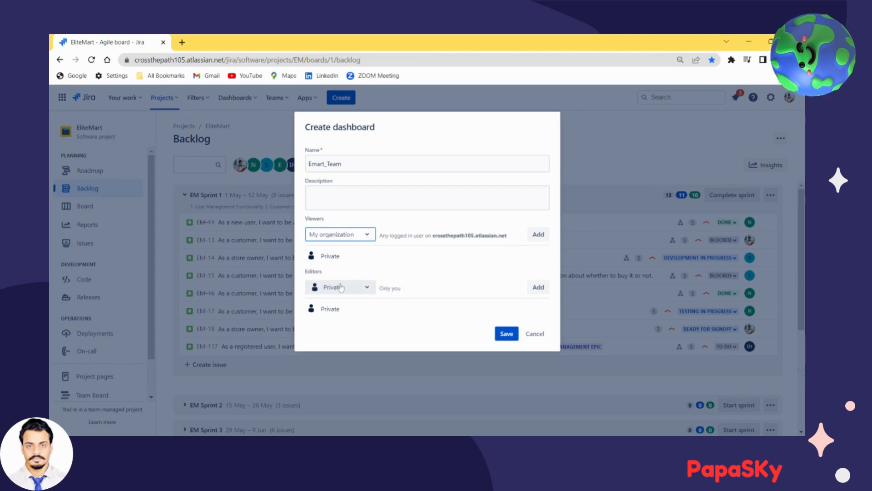
- Keep the dashboard's editors set to Private and save the new Emart_Team dashboard
{"action": "left_click", "coordinate": [342, 287]}
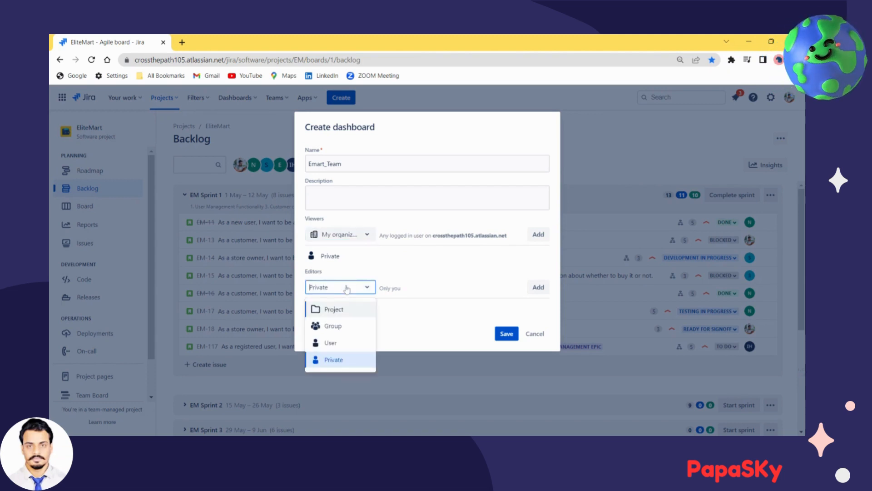
{"action": "left_click", "coordinate": [347, 287]}
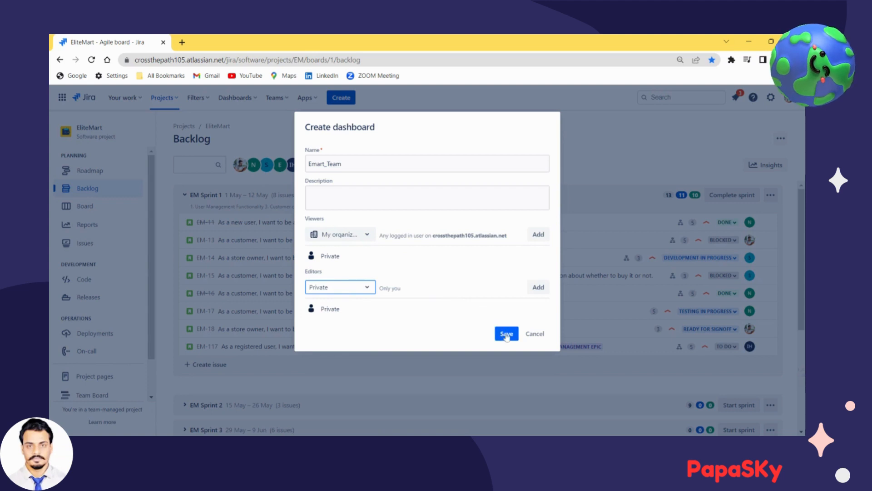
{"action": "left_click", "coordinate": [507, 334]}
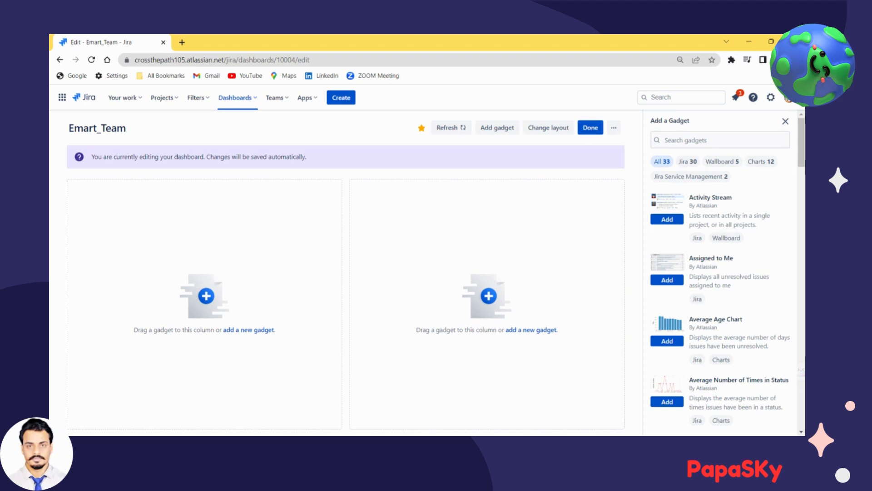
{"action": "scroll", "coordinate": [720, 295], "scroll_direction": "down", "scroll_amount": 2}
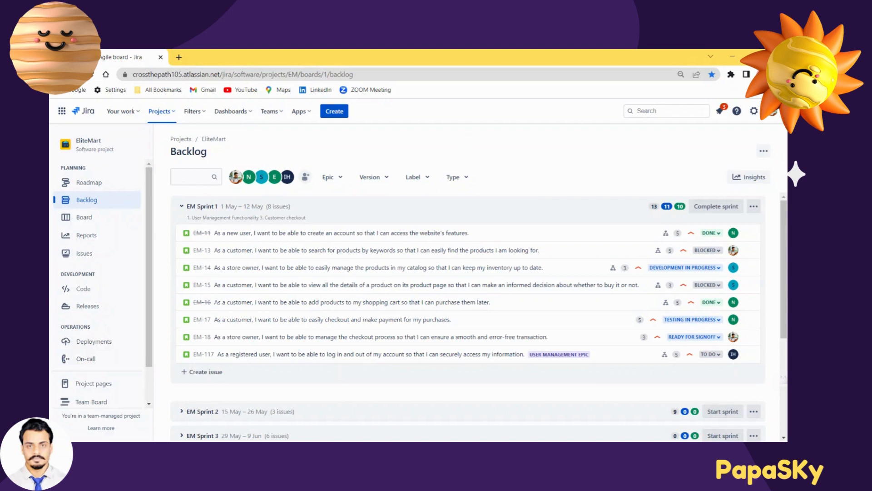
- Open the EliteMart project's issues and filter them by the Bug issue type
{"action": "left_click", "coordinate": [106, 257]}
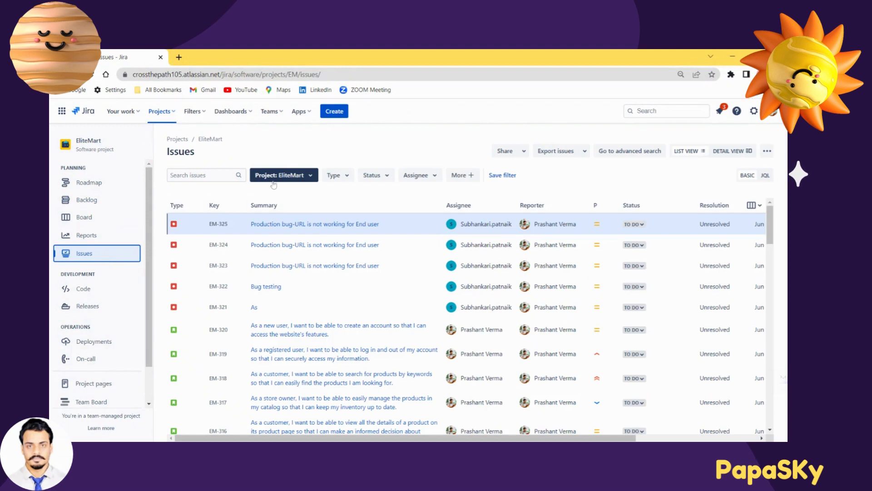
{"action": "left_click", "coordinate": [336, 175]}
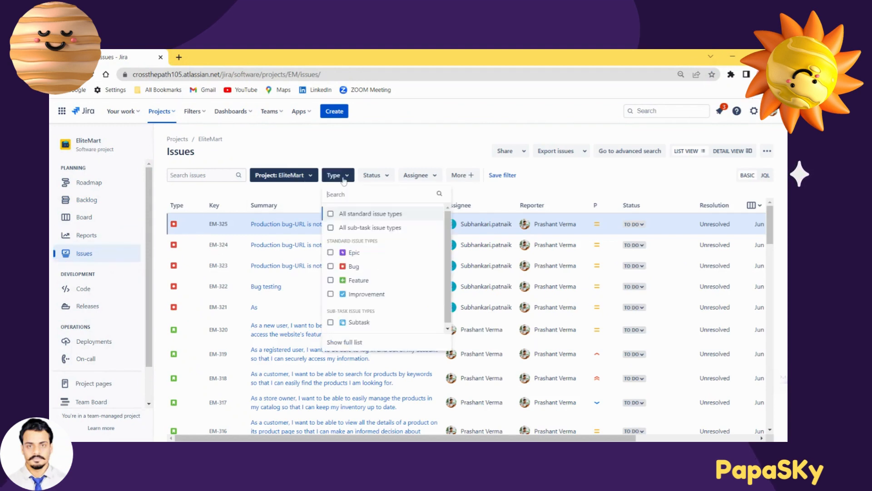
{"action": "left_click", "coordinate": [361, 266]}
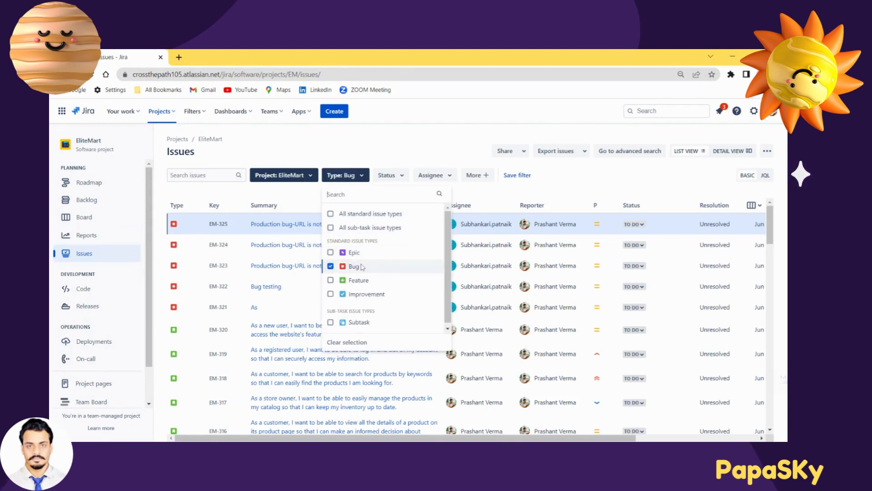
{"action": "left_click", "coordinate": [497, 193]}
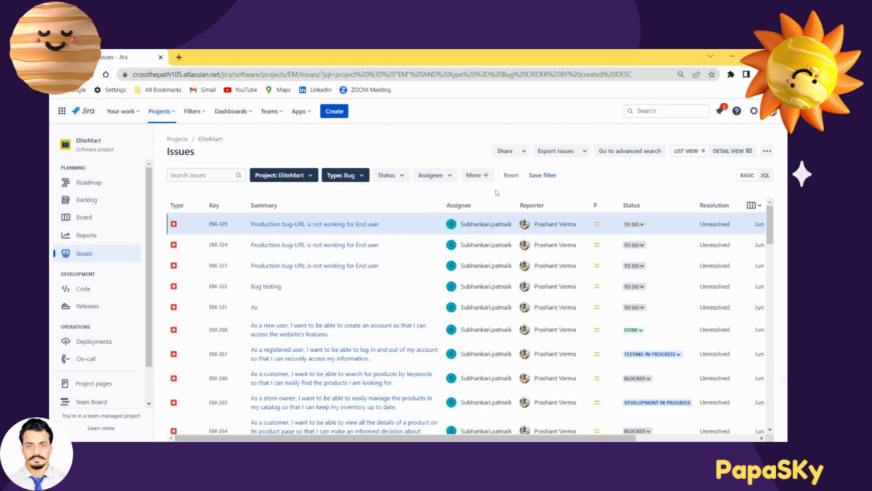
{"action": "left_click", "coordinate": [404, 178]}
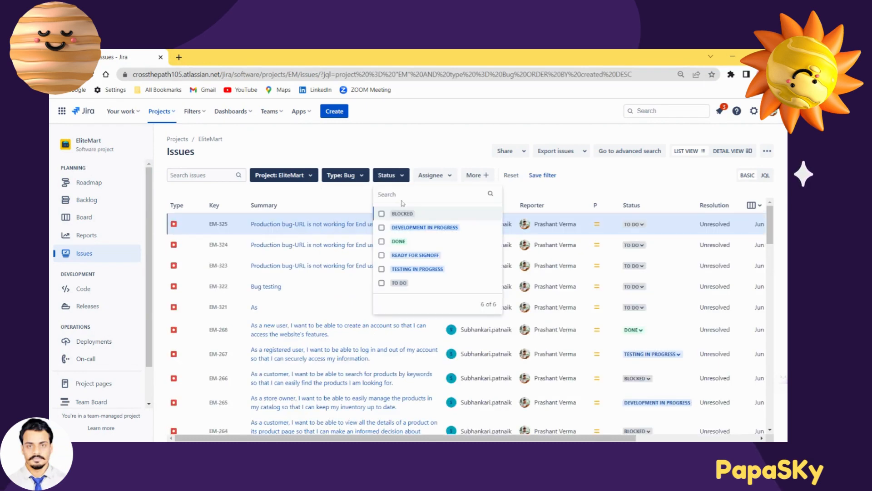
{"action": "left_click", "coordinate": [547, 193]}
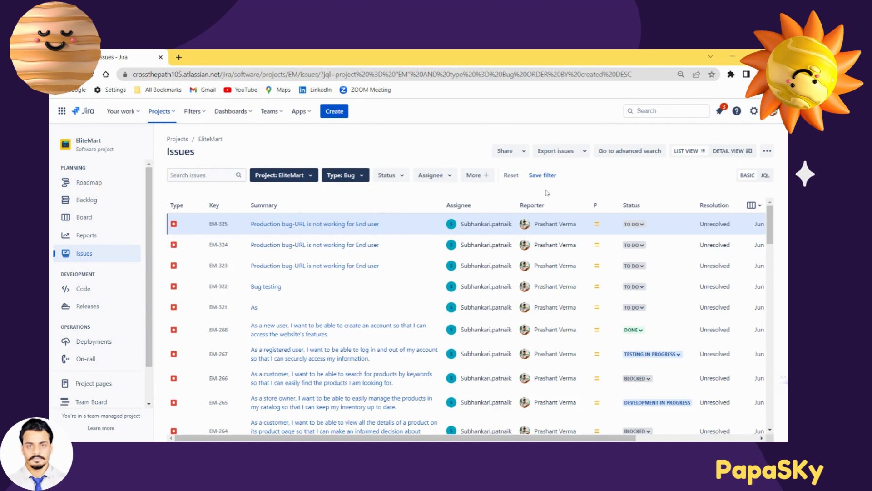
{"action": "left_click", "coordinate": [475, 179]}
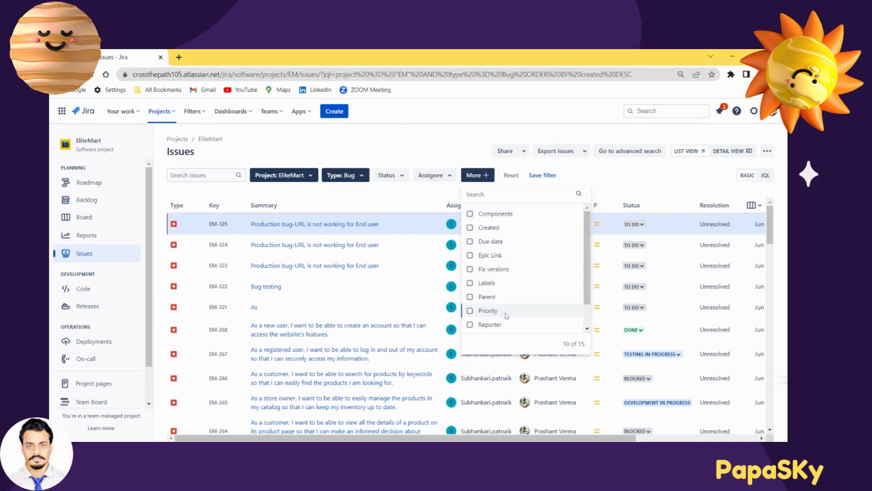
{"action": "left_click", "coordinate": [610, 179]}
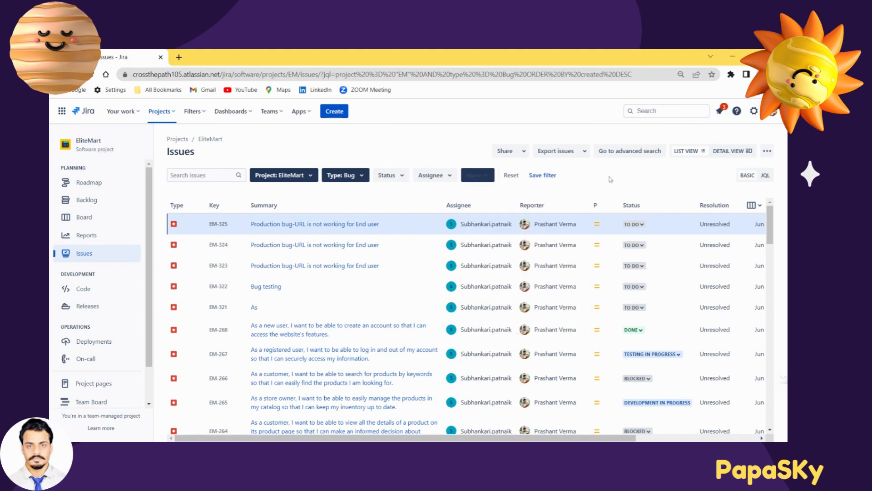
- Save the bug search as a filter named Bug_Emart with My organization as viewers, and dismiss the notification
{"action": "left_click", "coordinate": [542, 176]}
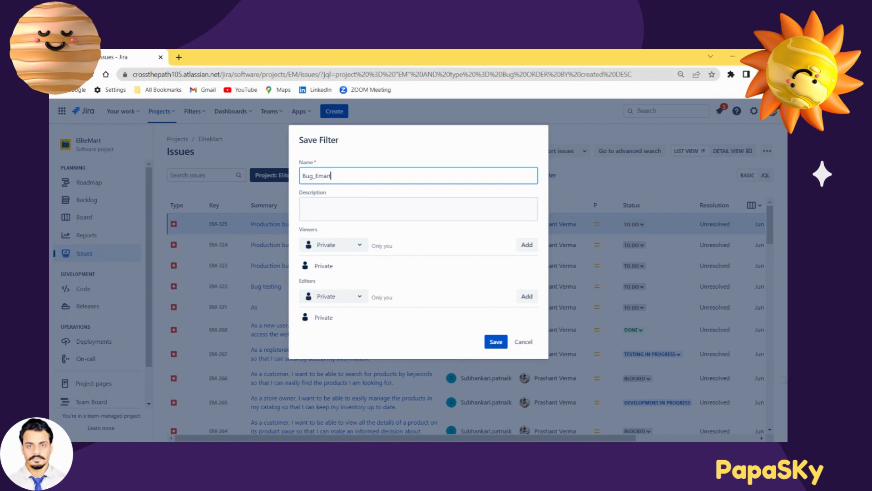
{"action": "left_click", "coordinate": [351, 248]}
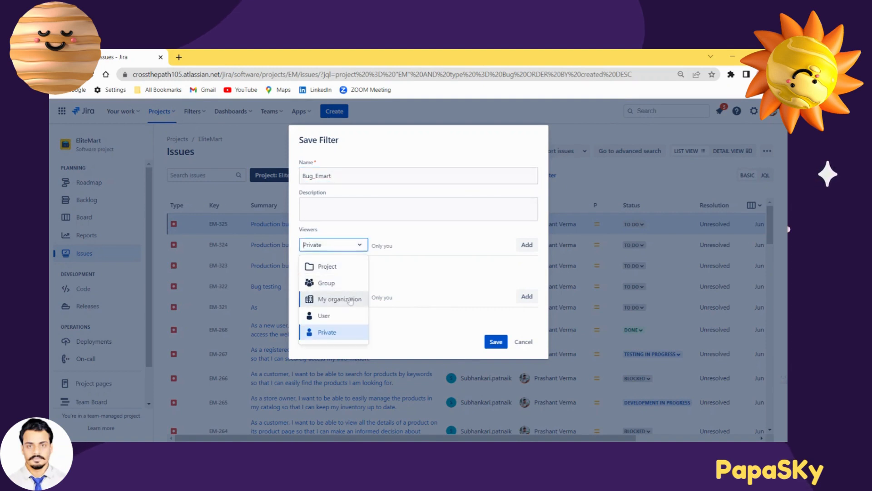
{"action": "left_click", "coordinate": [350, 299]}
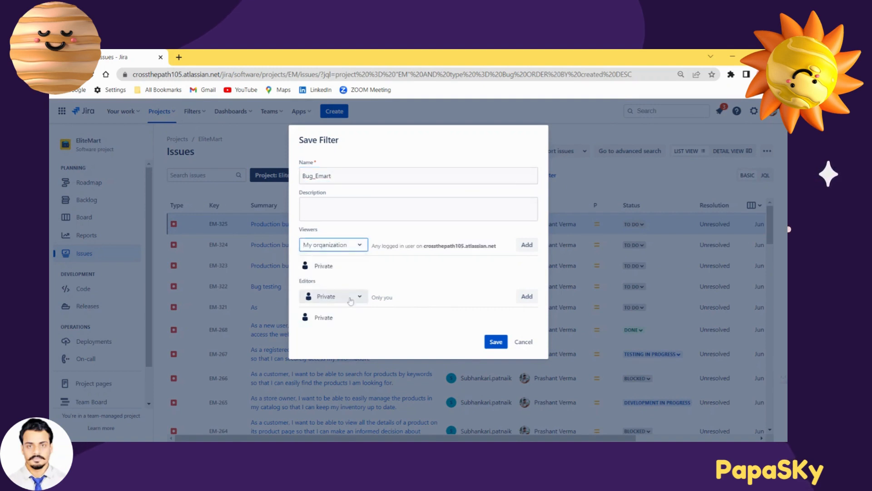
{"action": "left_click", "coordinate": [496, 344]}
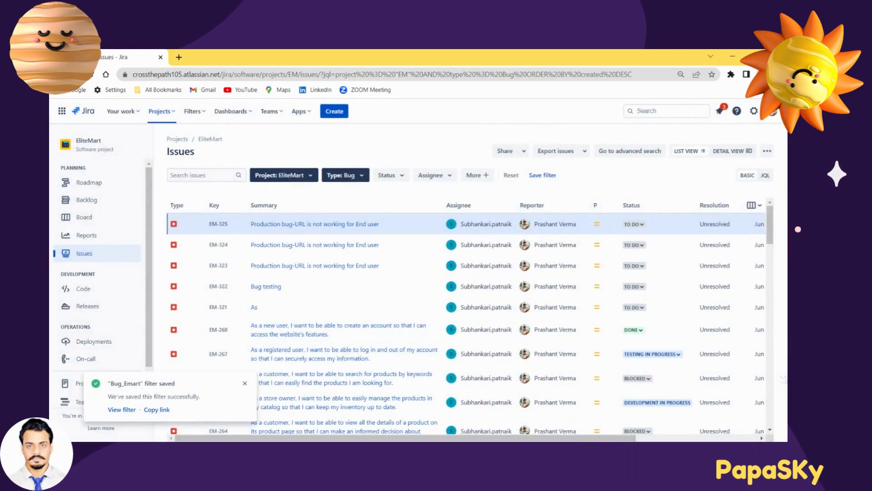
{"action": "left_click", "coordinate": [245, 384]}
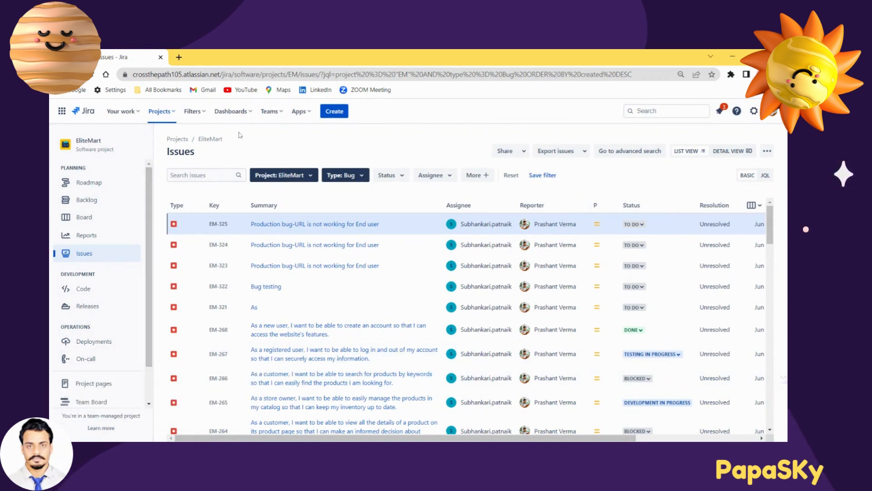
- Open the Emart_Team dashboard in edit mode
{"action": "left_click", "coordinate": [245, 112]}
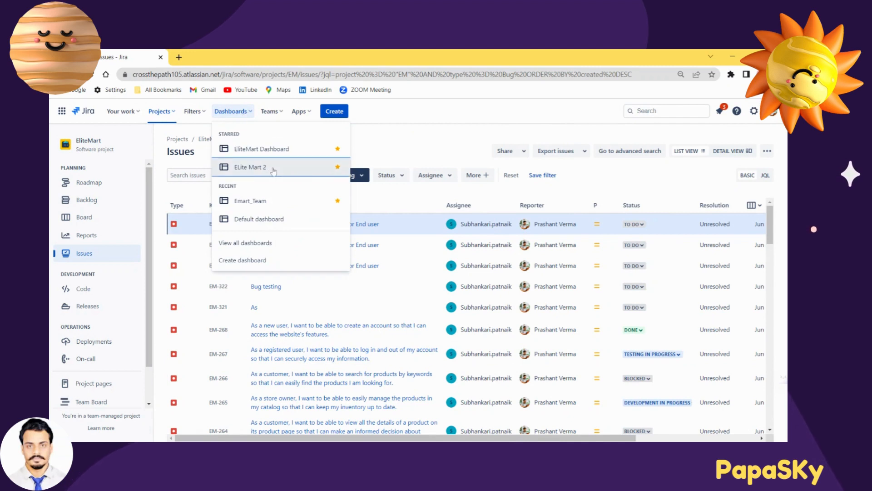
{"action": "left_click", "coordinate": [274, 201]}
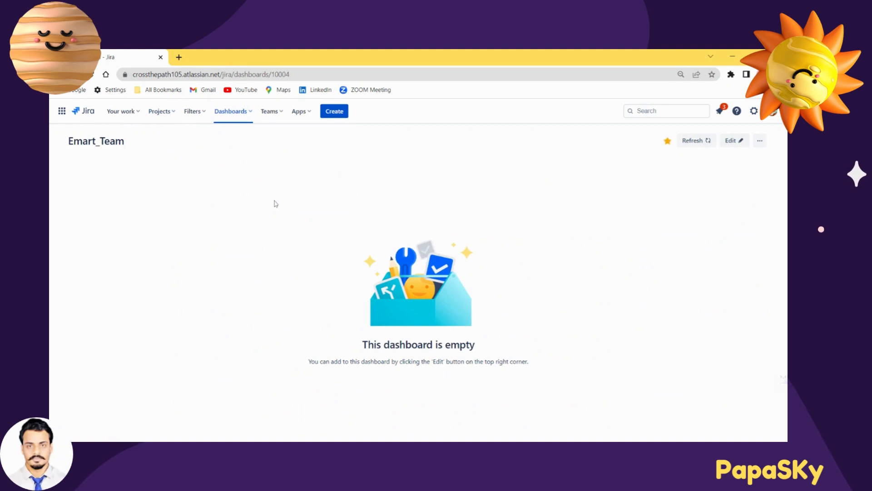
{"action": "left_click", "coordinate": [733, 141]}
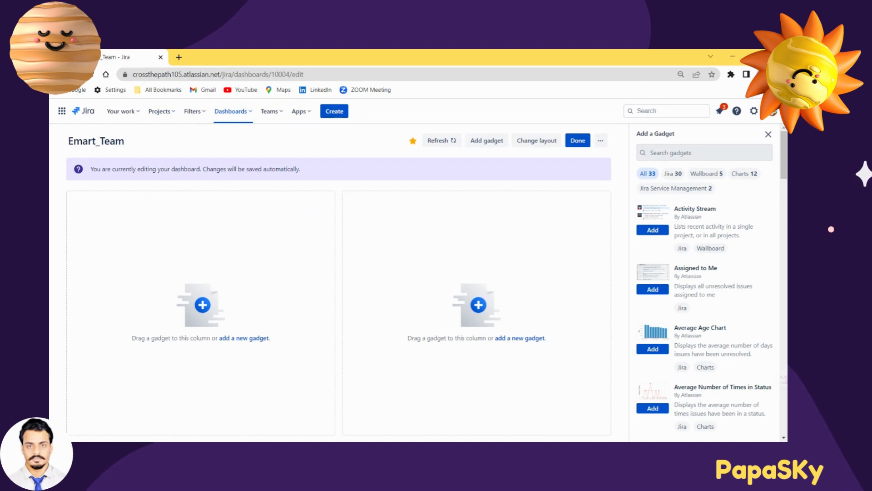
- Search the gadgets for "Pie" and add the Pie Chart gadget to the dashboard
{"action": "left_click", "coordinate": [704, 153]}
{"action": "type", "text": "Pie"}
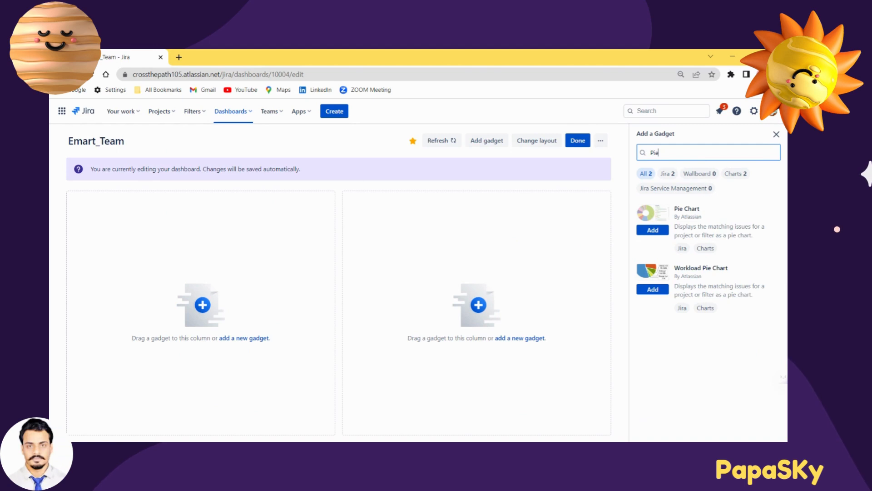
{"action": "left_click", "coordinate": [653, 230]}
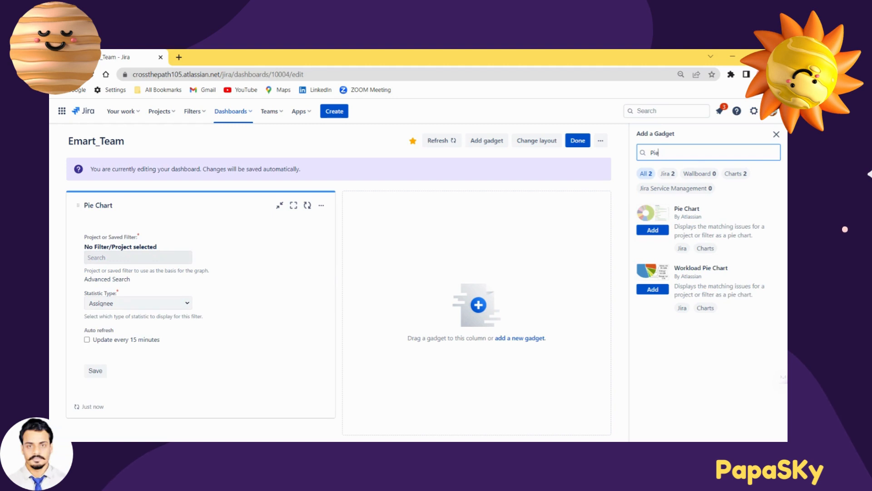
- Configure the pie chart with the Bug_Emart filter, Assignee as statistic type and updates every 15 minutes, and save it
{"action": "left_click", "coordinate": [138, 257]}
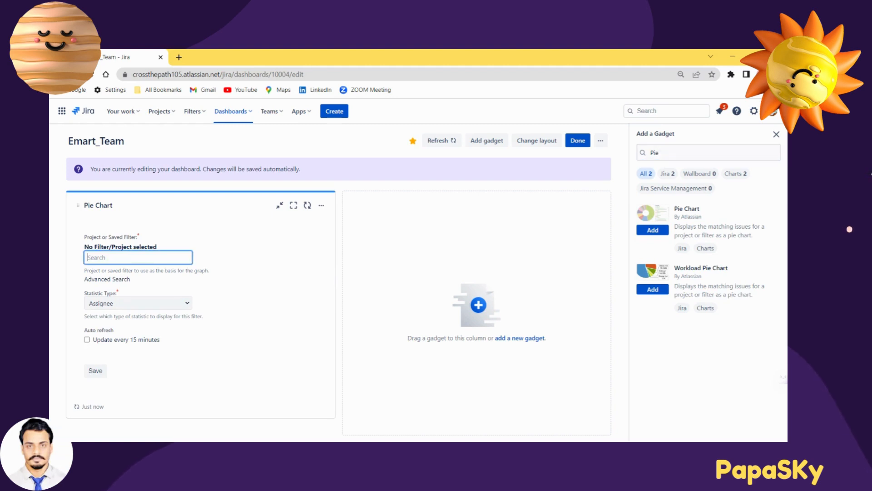
{"action": "type", "text": "bu"}
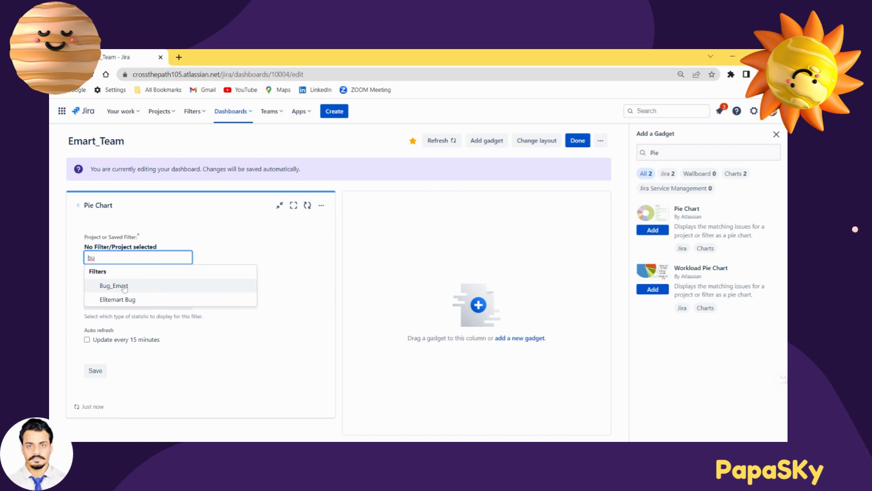
{"action": "left_click", "coordinate": [124, 287]}
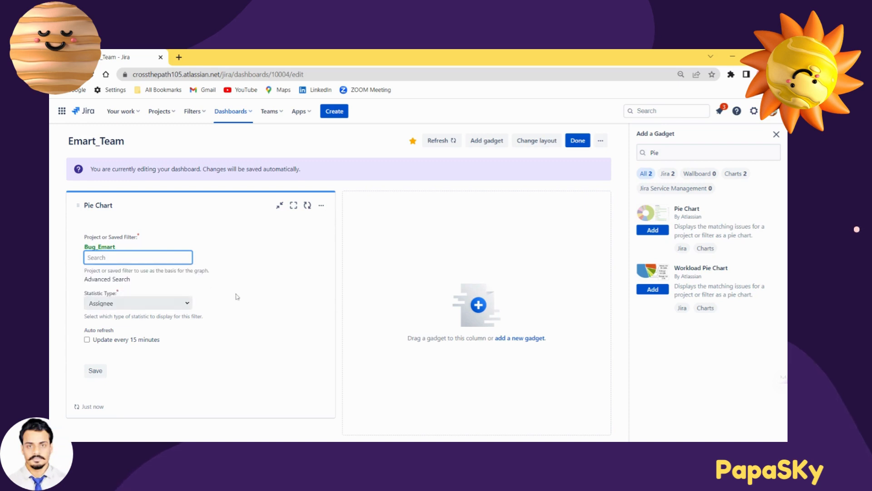
{"action": "left_click", "coordinate": [183, 307]}
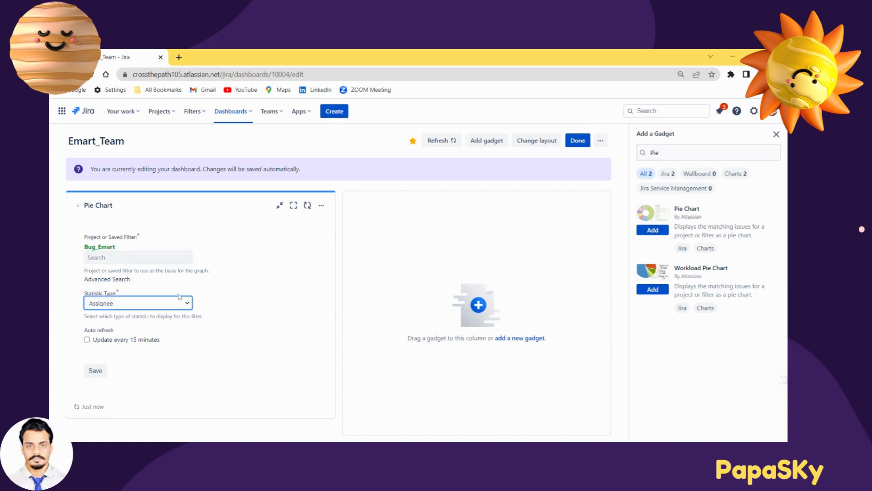
{"action": "left_click", "coordinate": [247, 244]}
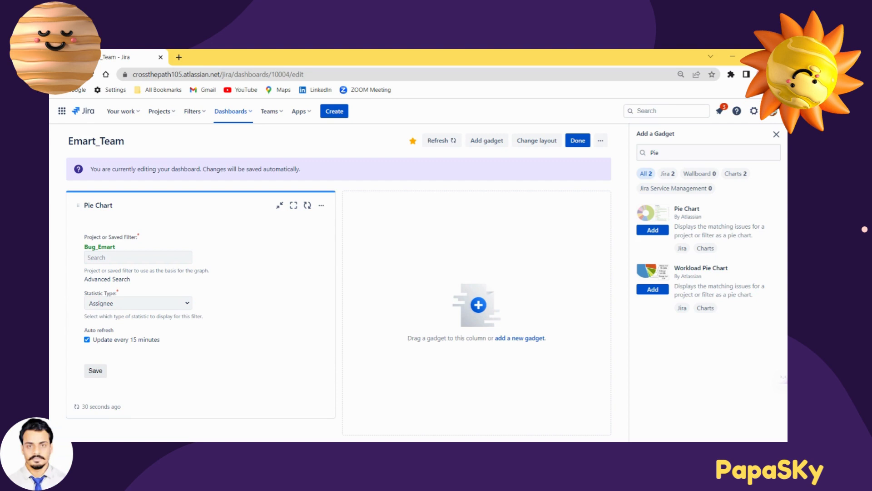
{"action": "left_click", "coordinate": [93, 371]}
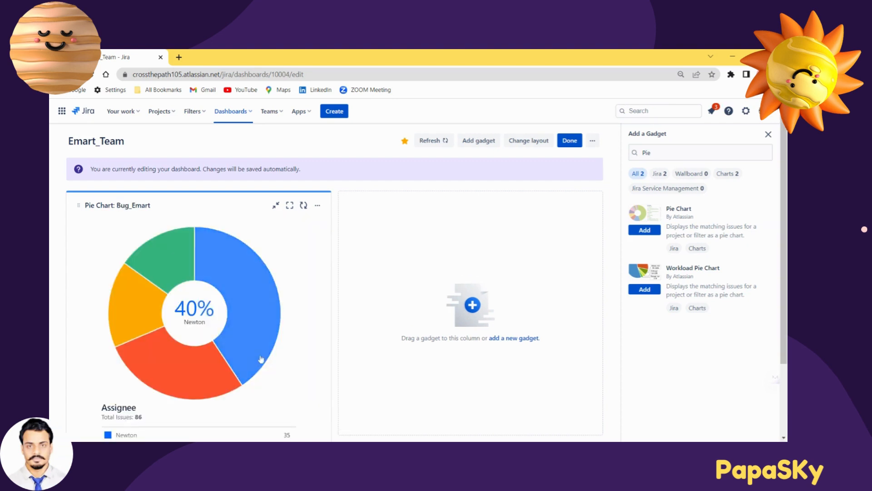
- Examine the pie chart's assignee breakdown and the issue list behind its first assignee, and return to the dashboard
{"action": "scroll", "coordinate": [297, 315], "scroll_direction": "down", "scroll_amount": 1}
{"action": "scroll", "coordinate": [297, 311], "scroll_direction": "down", "scroll_amount": 1}
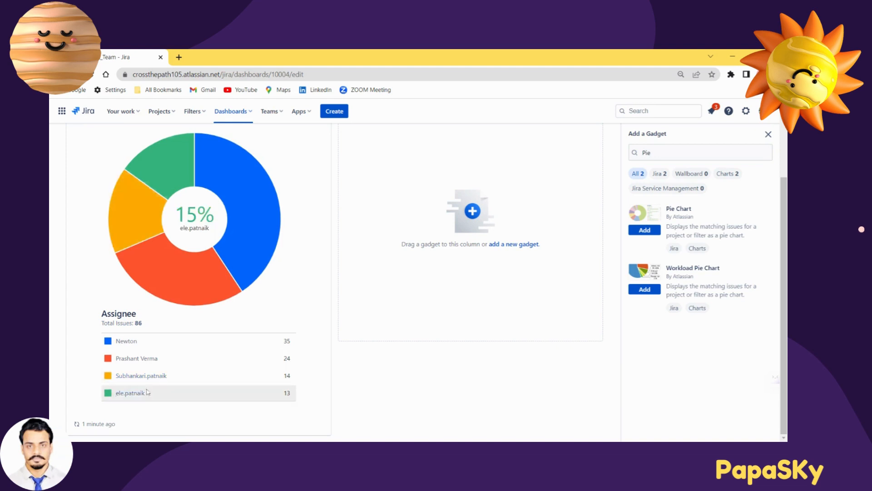
{"action": "left_click", "coordinate": [129, 345]}
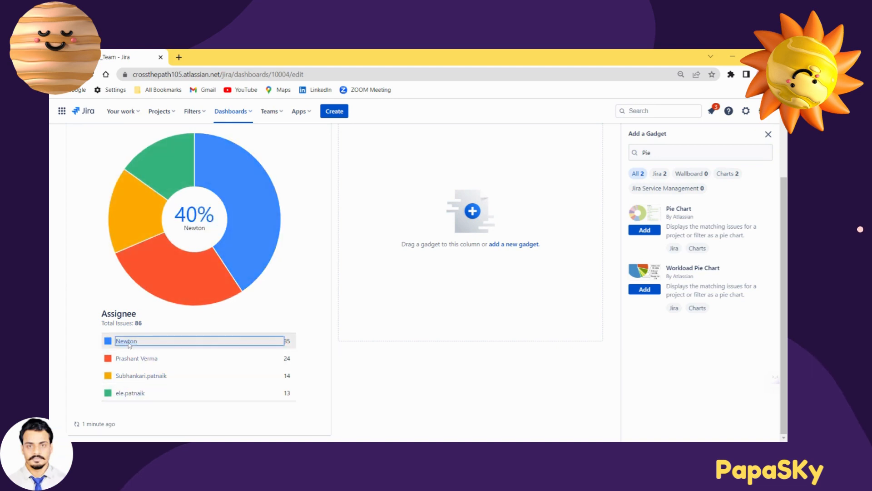
{"action": "left_click", "coordinate": [170, 229]}
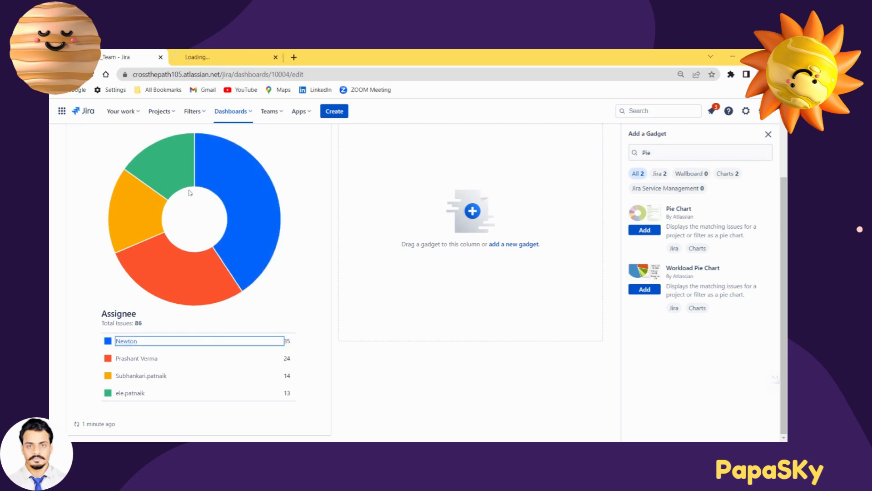
{"action": "left_click", "coordinate": [218, 56]}
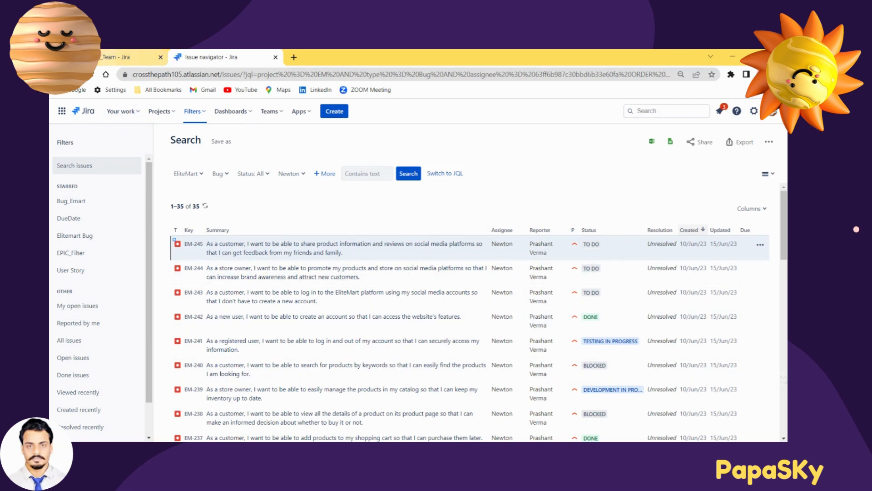
{"action": "left_click", "coordinate": [104, 55]}
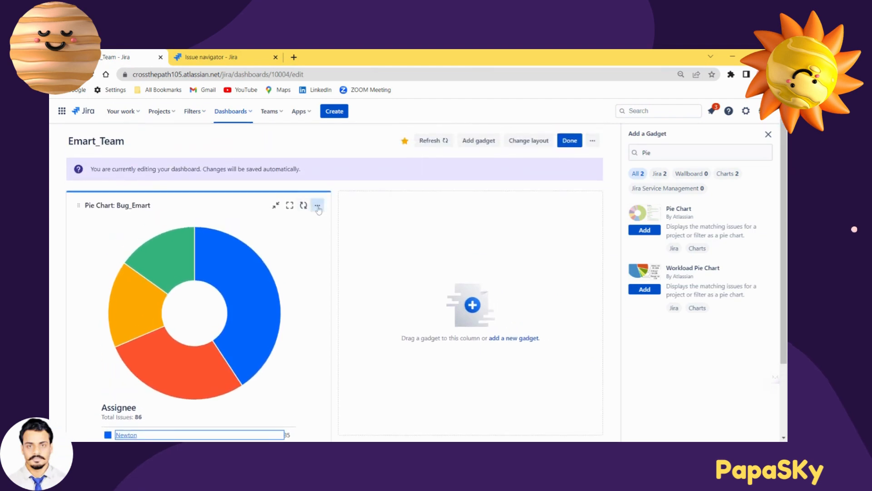
- Reconfigure the Bug_Emart pie chart to use Priority as its statistic type, save it and review the breakdown
{"action": "left_click", "coordinate": [316, 206]}
{"action": "left_click", "coordinate": [260, 263]}
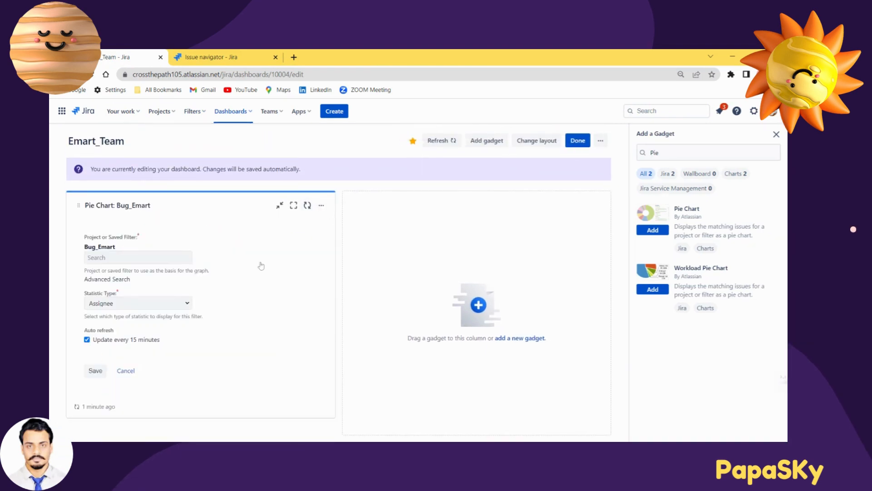
{"action": "left_click", "coordinate": [185, 307]}
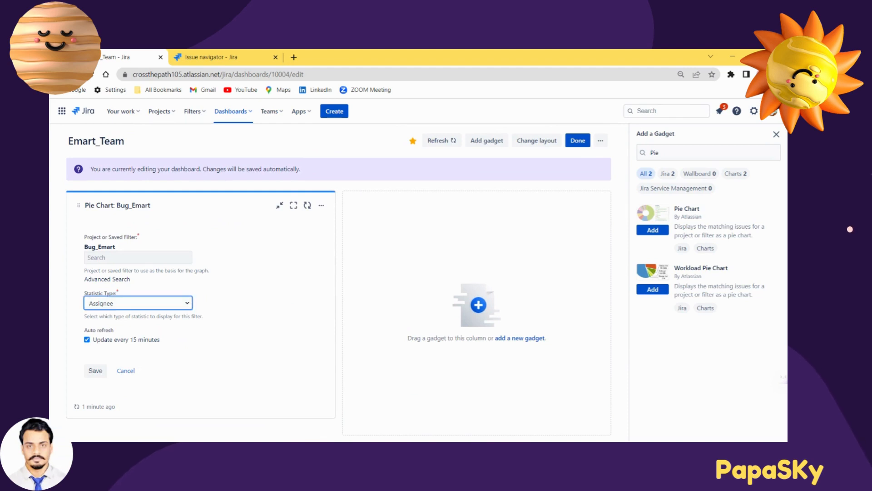
{"action": "key", "text": "p"}
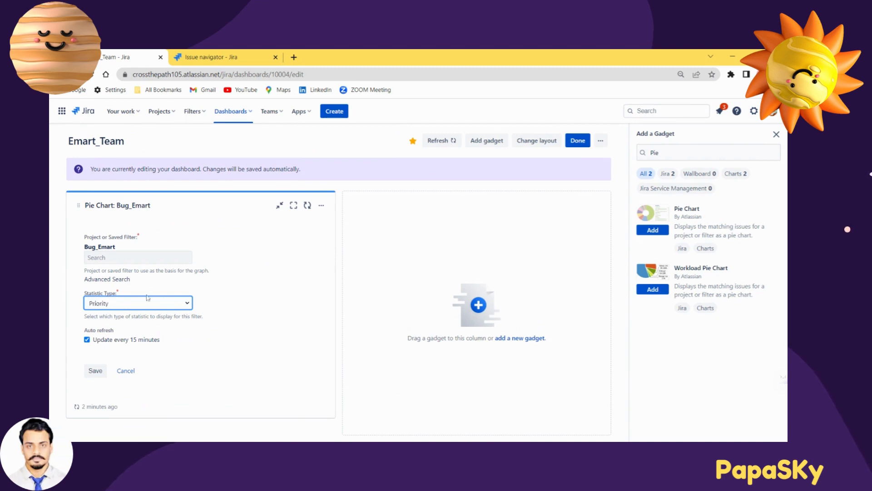
{"action": "left_click", "coordinate": [96, 371]}
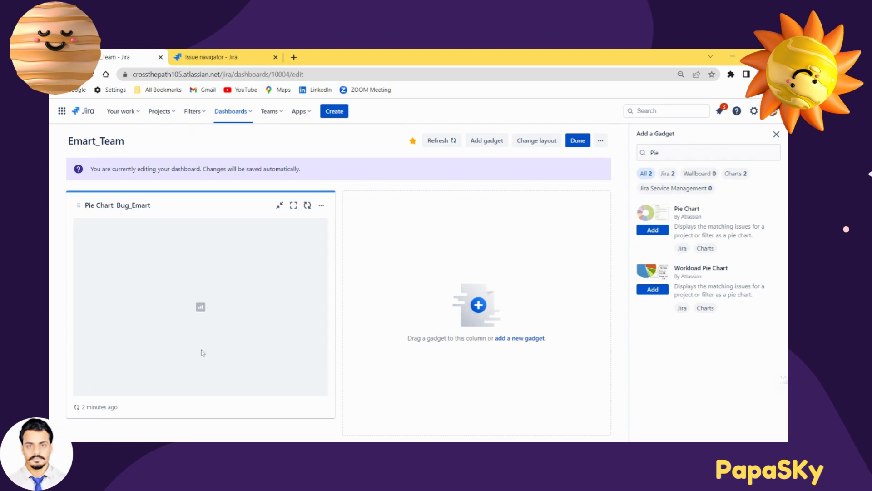
{"action": "scroll", "coordinate": [265, 318], "scroll_direction": "down", "scroll_amount": 2}
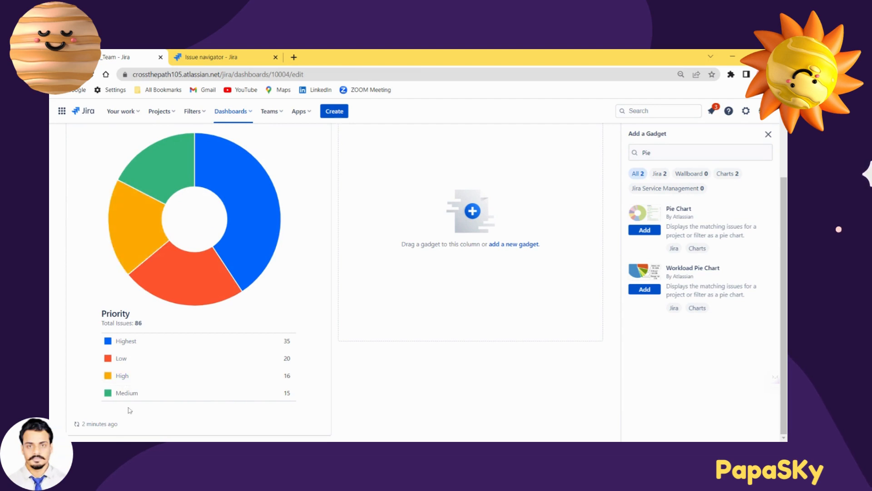
{"action": "scroll", "coordinate": [248, 304], "scroll_direction": "up", "scroll_amount": 5}
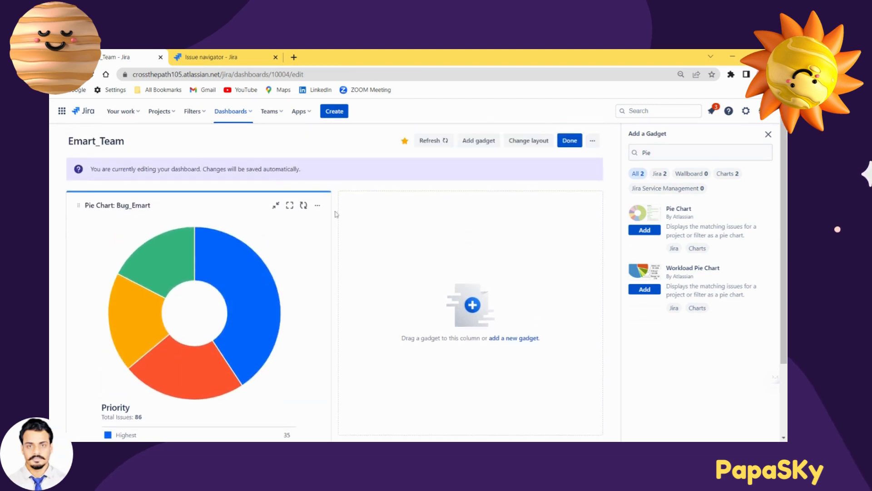
- Change the Bug_Emart pie chart's statistic type to Impact, save the configuration and review the impact breakdown
{"action": "left_click", "coordinate": [317, 205]}
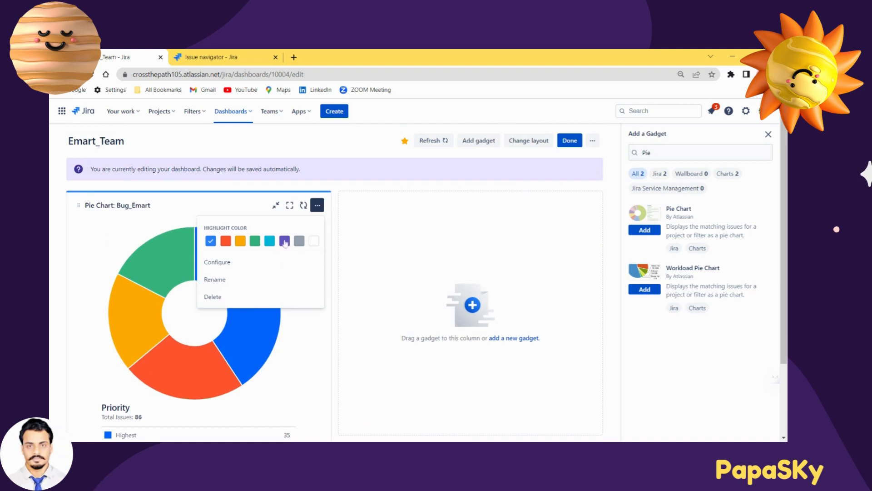
{"action": "left_click", "coordinate": [263, 268]}
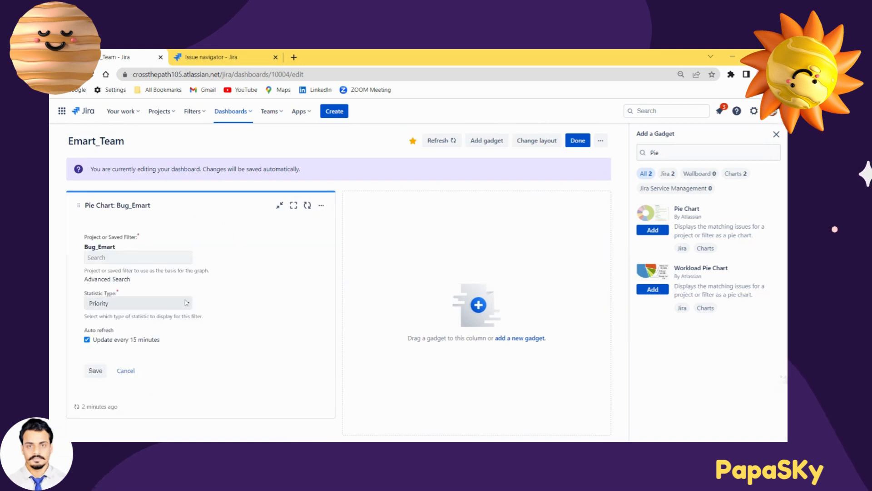
{"action": "left_click", "coordinate": [187, 307]}
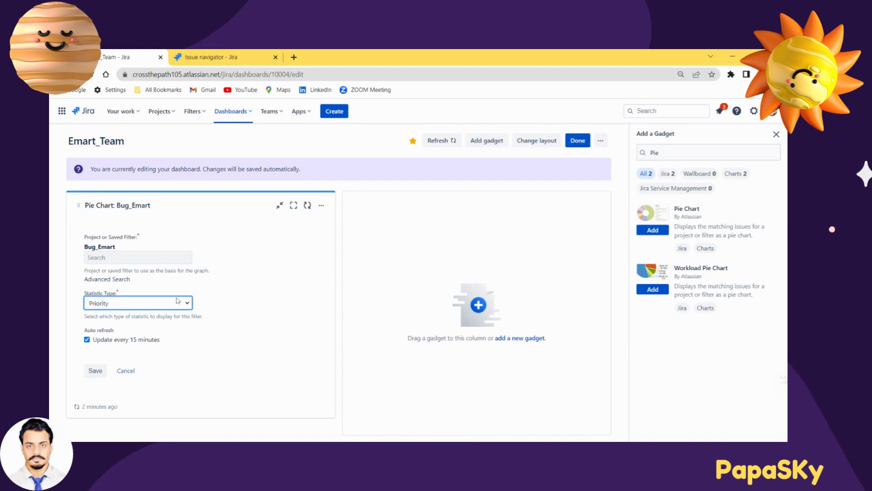
{"action": "left_click", "coordinate": [153, 256]}
{"action": "left_click", "coordinate": [95, 375]}
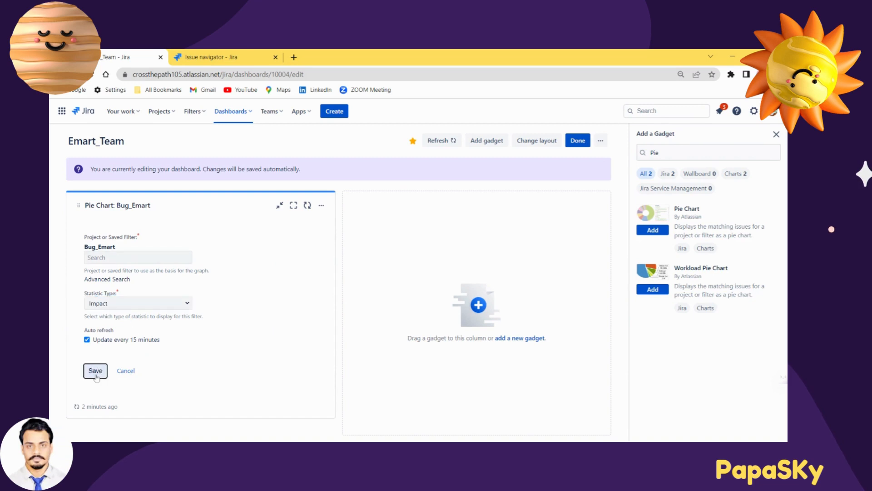
{"action": "scroll", "coordinate": [258, 343], "scroll_direction": "down", "scroll_amount": 3}
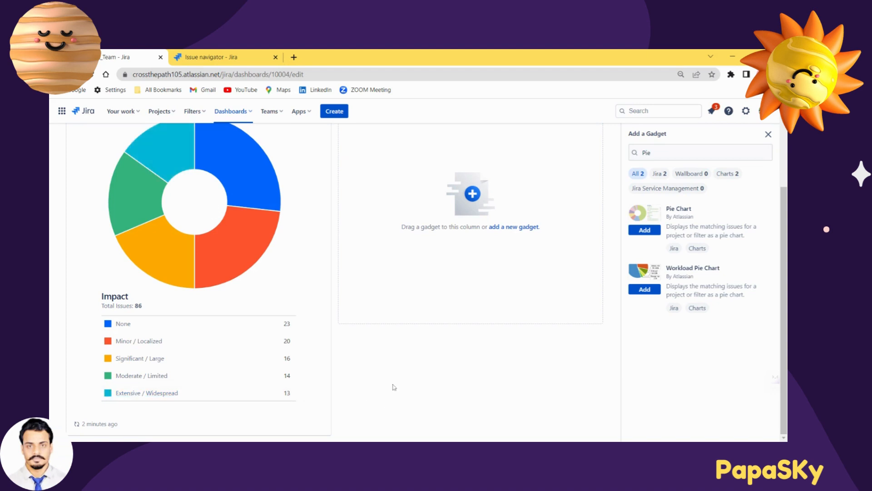
{"action": "scroll", "coordinate": [394, 387], "scroll_direction": "up", "scroll_amount": 3}
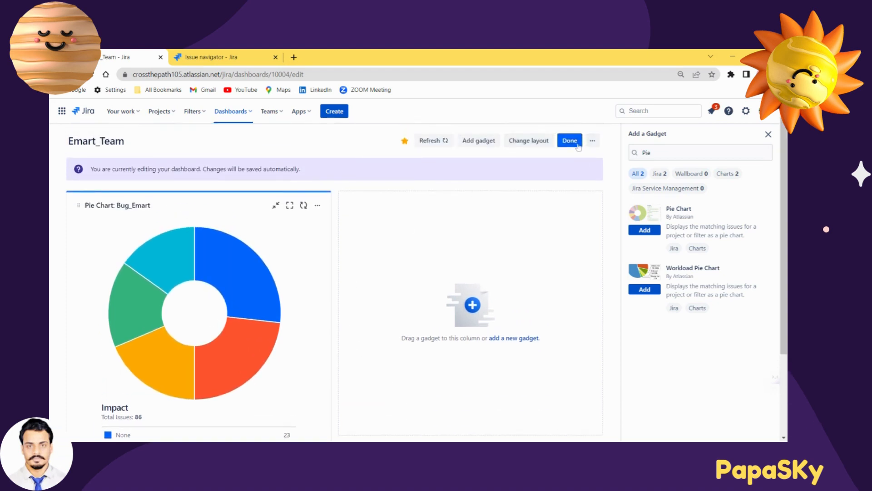
- Finish editing the Emart_Team dashboard and look over the pie chart in the normal dashboard view
{"action": "left_click", "coordinate": [569, 141]}
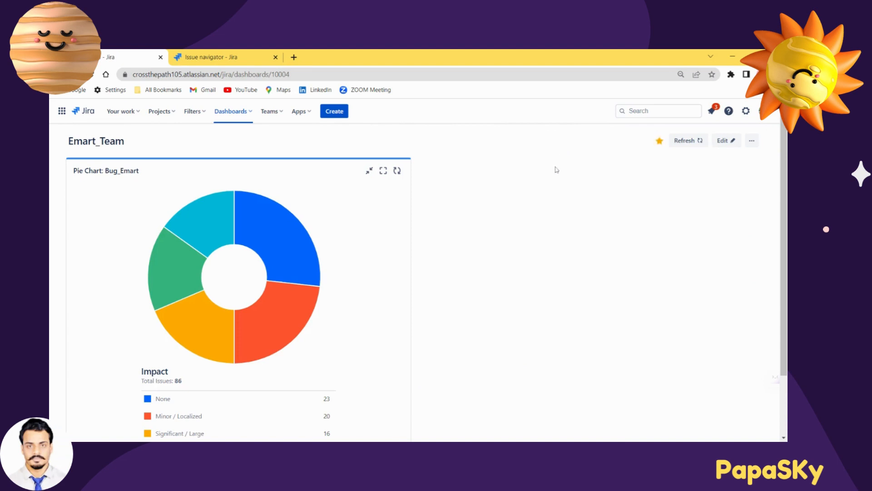
{"action": "scroll", "coordinate": [310, 292], "scroll_direction": "down", "scroll_amount": 2}
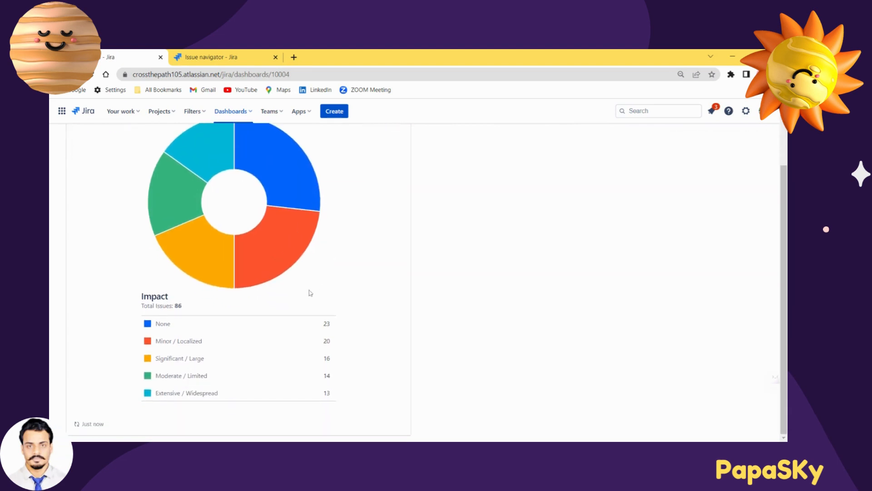
{"action": "scroll", "coordinate": [310, 293], "scroll_direction": "up", "scroll_amount": 2}
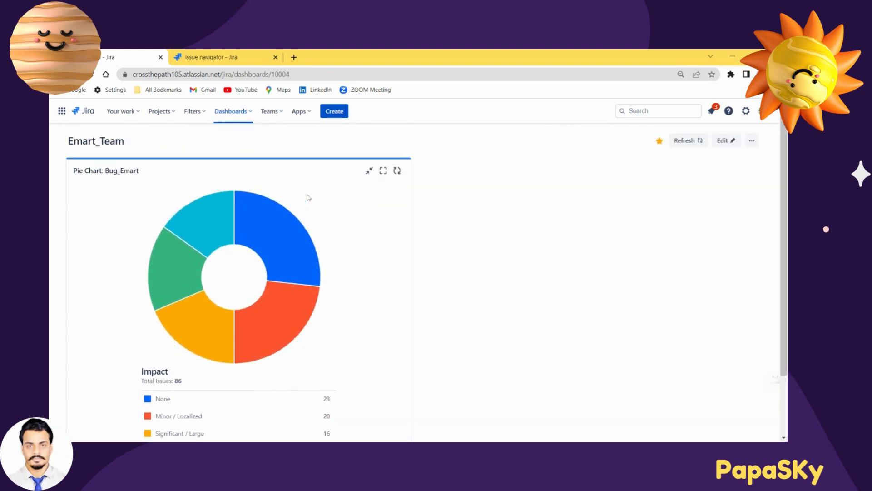